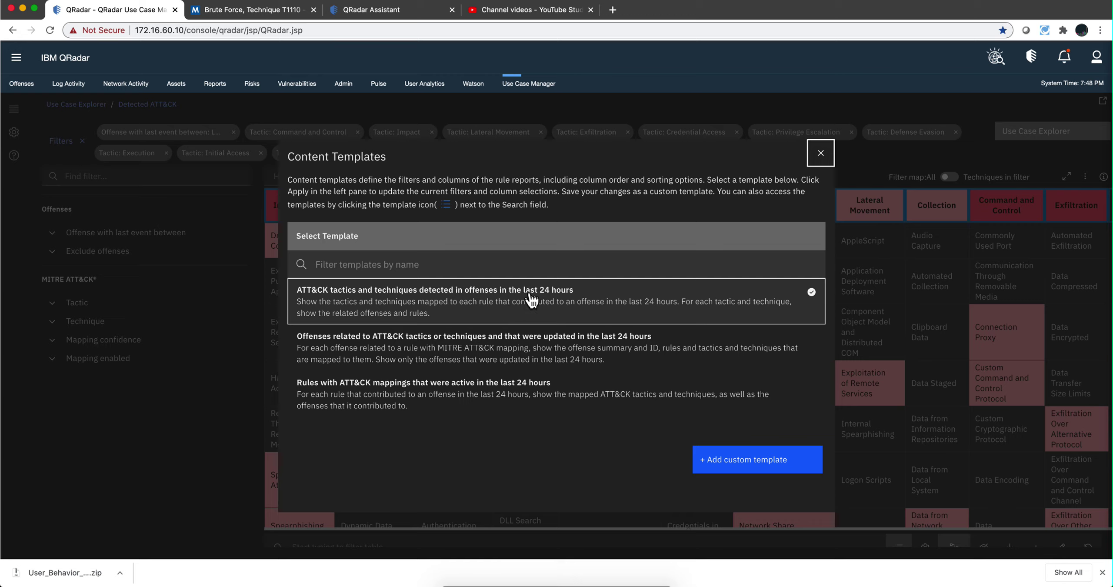
Close the content templates dialog and look through the ATT&CK map for techniques detected in offenses from the last 24 hours
{"action": "left_click", "coordinate": [820, 153]}
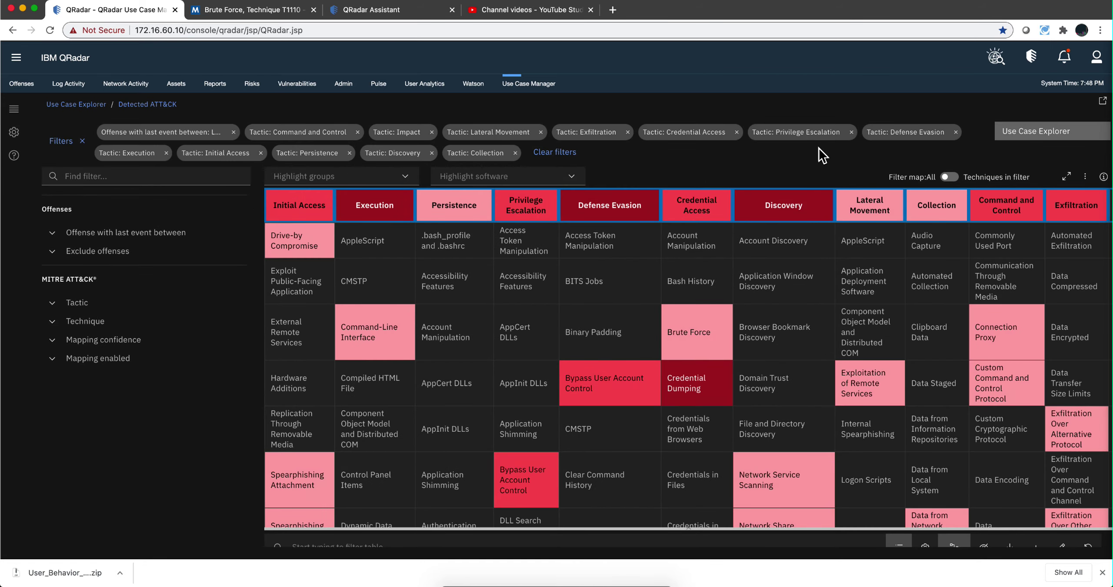
{"action": "left_click", "coordinate": [772, 301]}
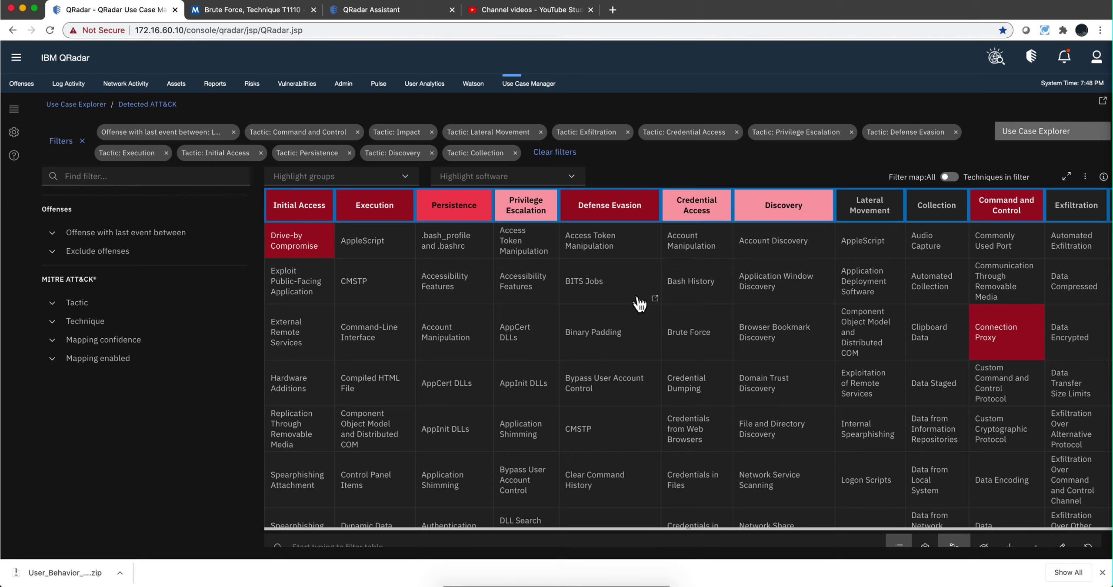
{"action": "scroll", "coordinate": [639, 303], "scroll_direction": "down", "scroll_amount": 1}
{"action": "scroll", "coordinate": [639, 303], "scroll_direction": "down", "scroll_amount": 10}
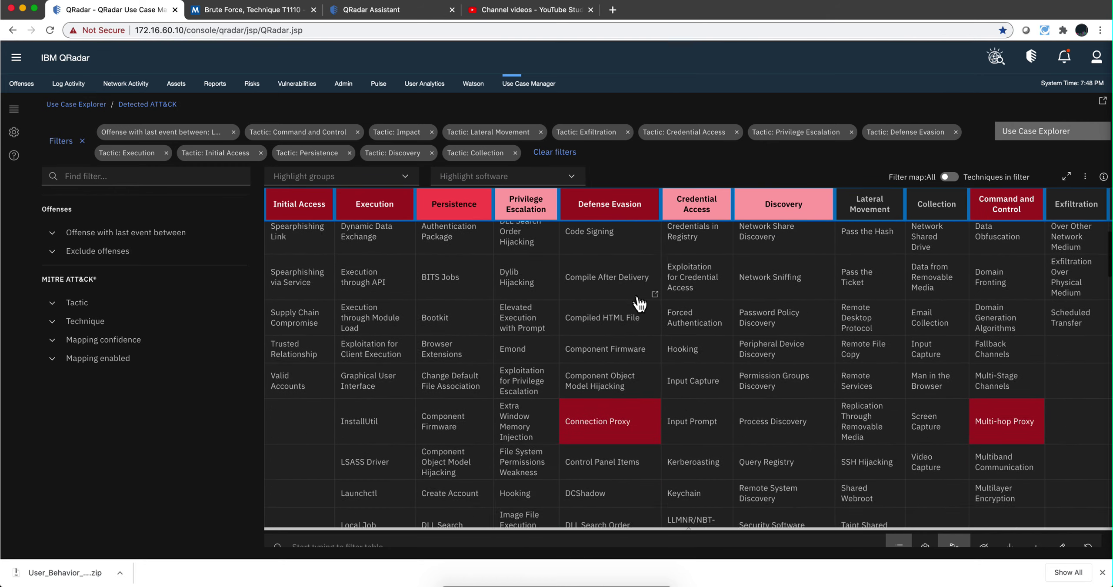
{"action": "scroll", "coordinate": [639, 304], "scroll_direction": "down", "scroll_amount": 10}
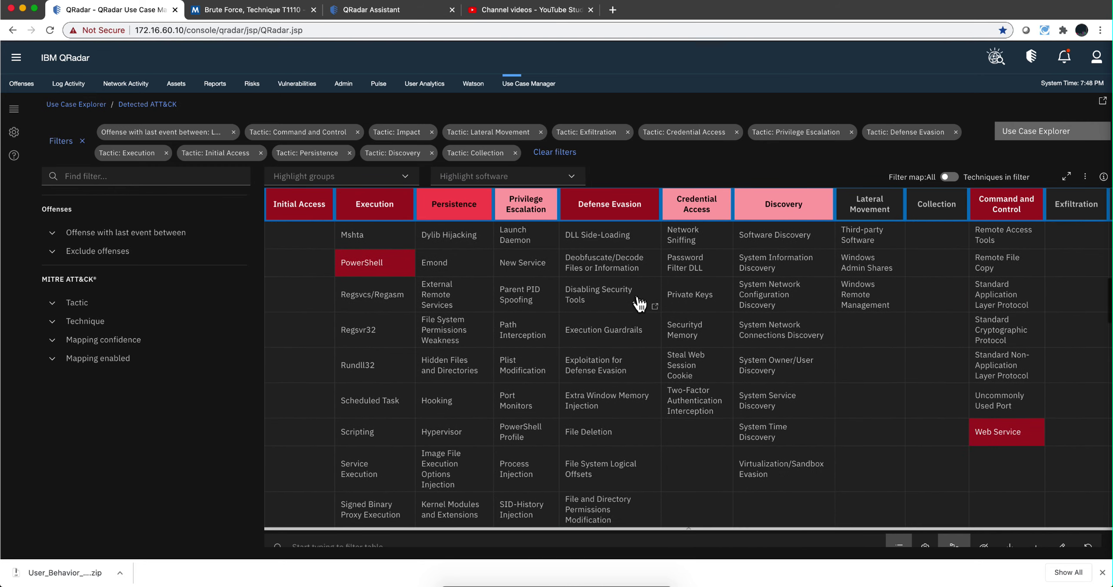
{"action": "scroll", "coordinate": [639, 304], "scroll_direction": "down", "scroll_amount": 5}
{"action": "scroll", "coordinate": [639, 303], "scroll_direction": "up", "scroll_amount": 5}
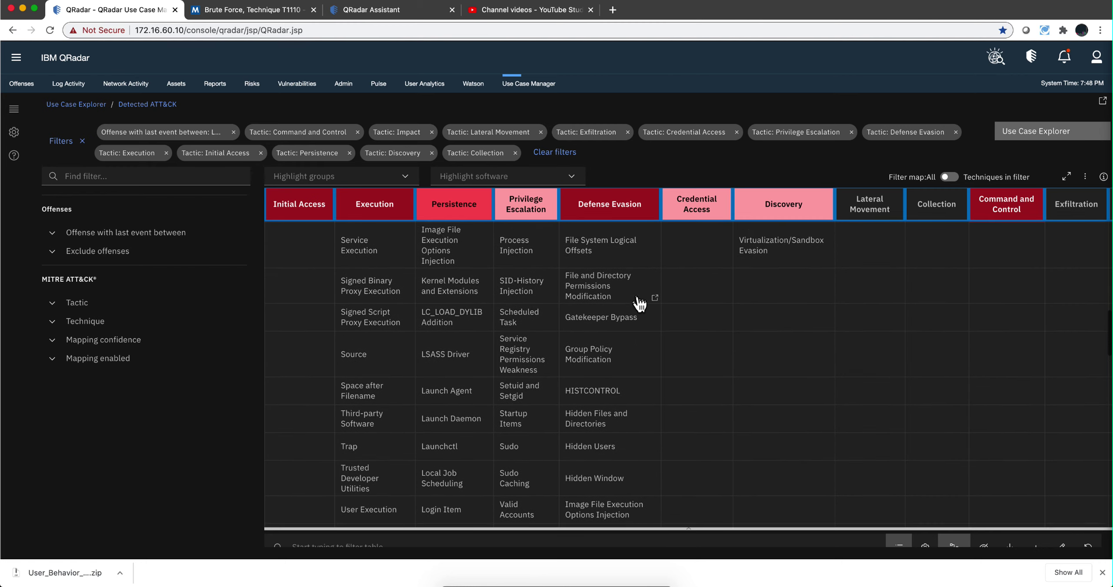
{"action": "scroll", "coordinate": [639, 303], "scroll_direction": "up", "scroll_amount": 10}
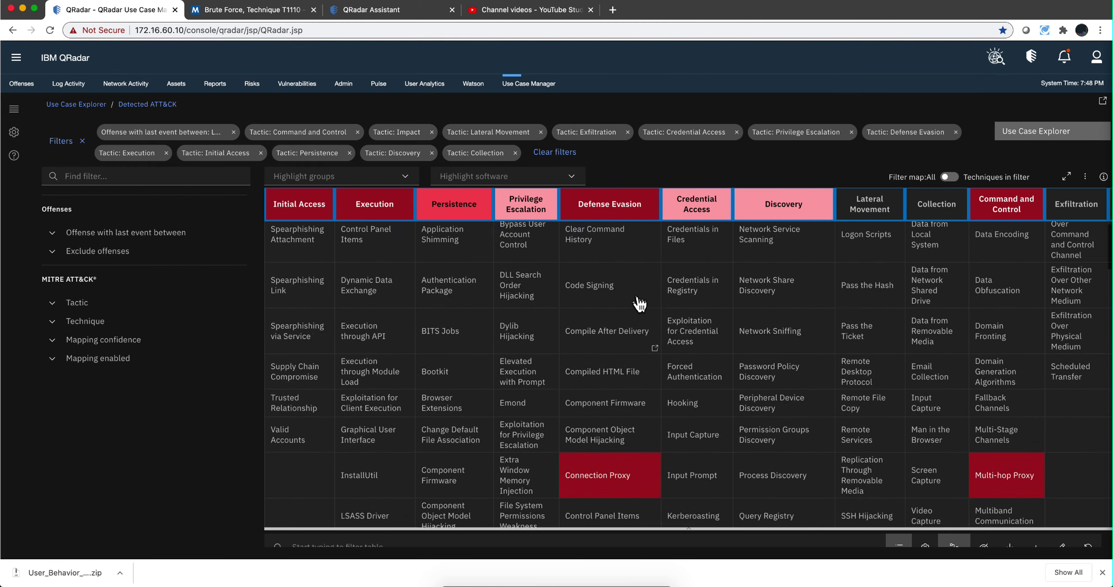
{"action": "scroll", "coordinate": [639, 303], "scroll_direction": "up", "scroll_amount": 3}
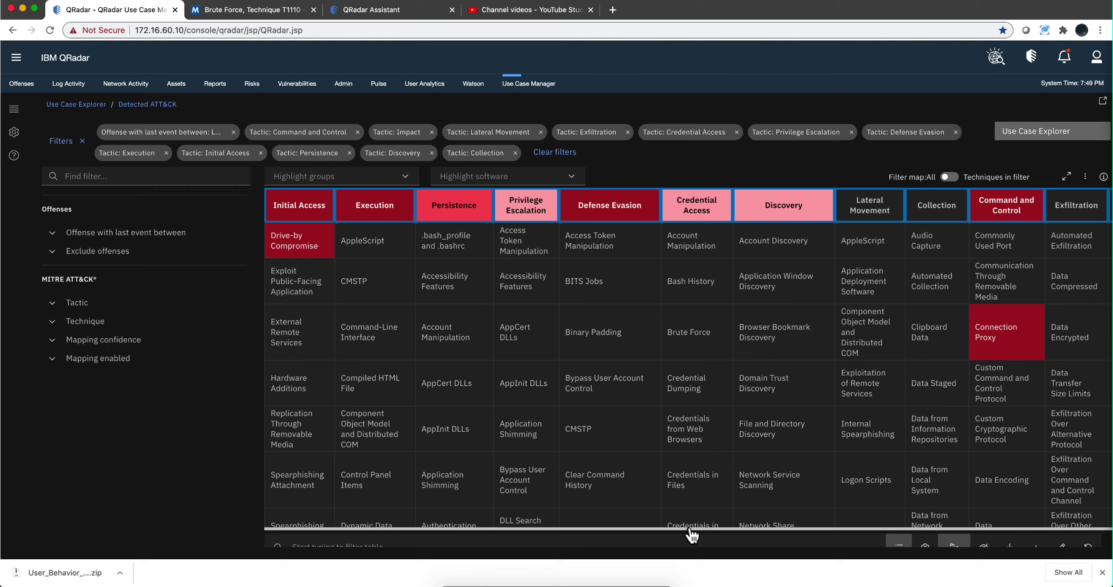
Enlarge the report table to view the offenses and rules for Drive-by Compromise under Initial Access, and bring the ATT&CK map back
{"action": "left_click_drag", "start_coordinate": [692, 527], "coordinate": [688, 343]}
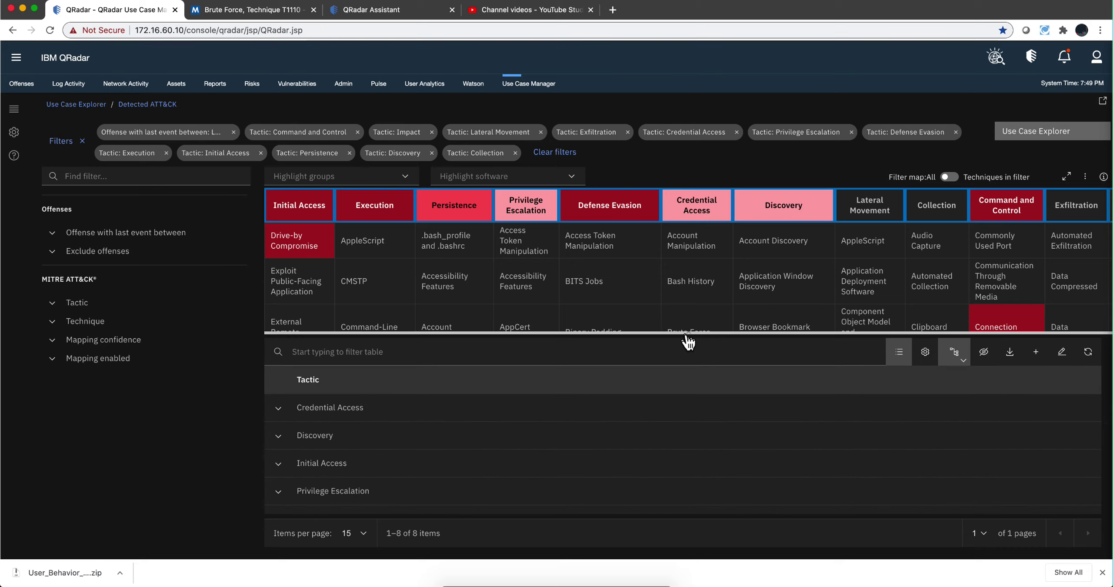
{"action": "left_click", "coordinate": [686, 342]}
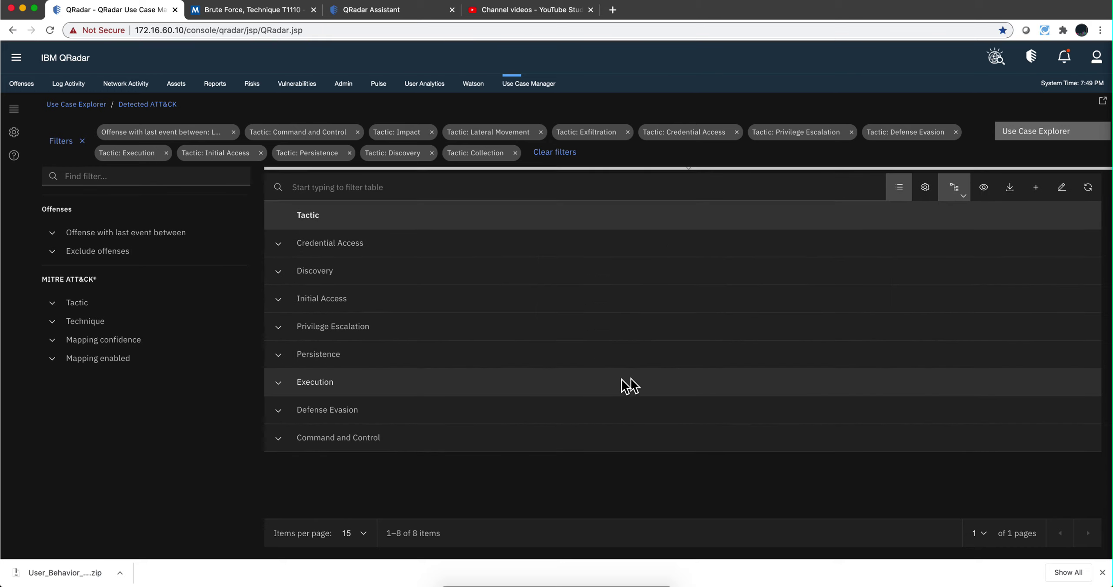
{"action": "left_click", "coordinate": [279, 300]}
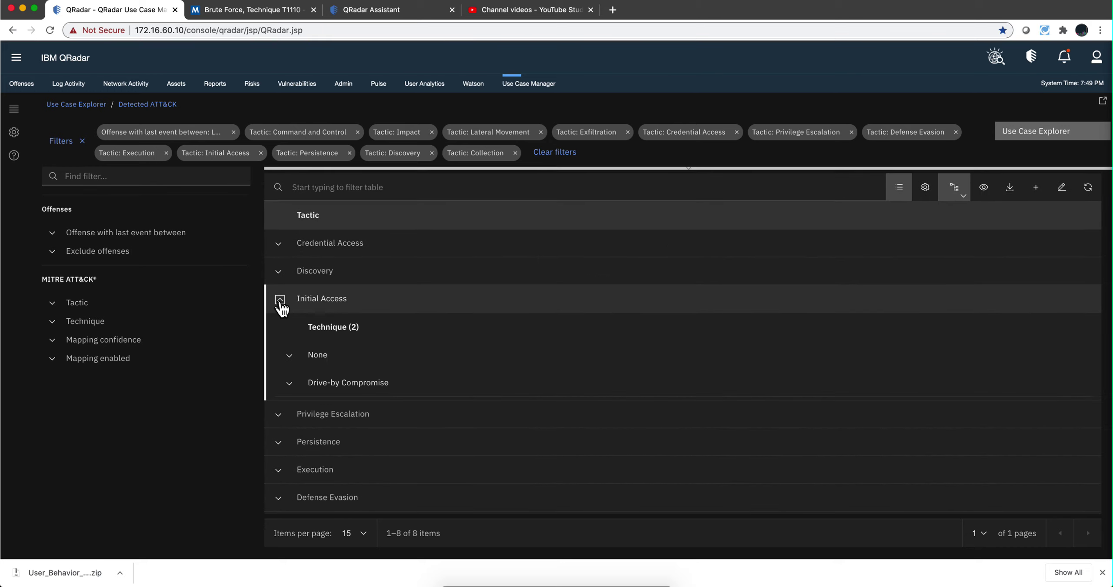
{"action": "left_click", "coordinate": [291, 385]}
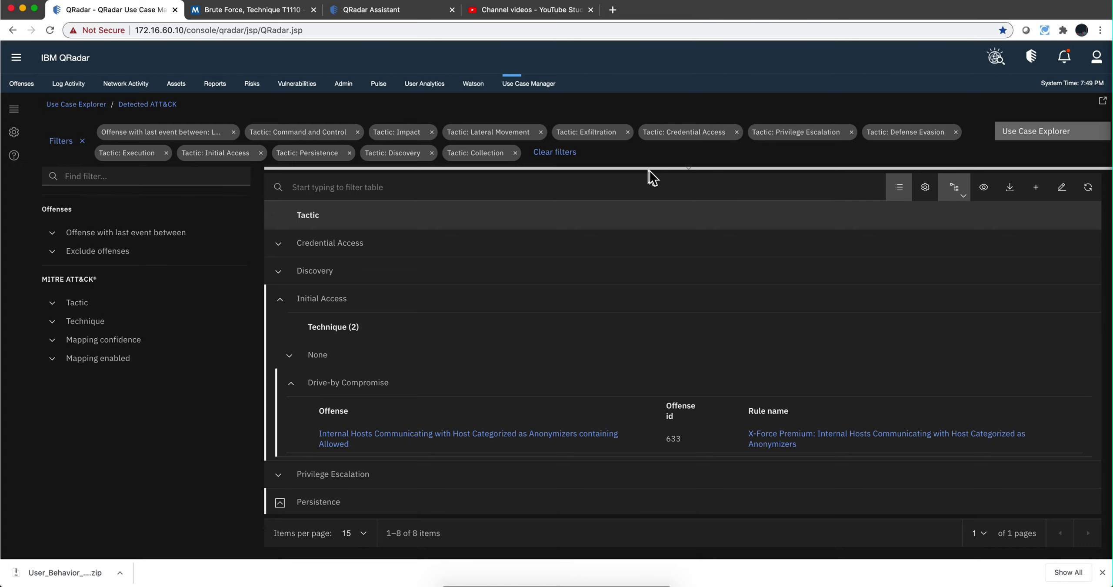
{"action": "left_click", "coordinate": [691, 169]}
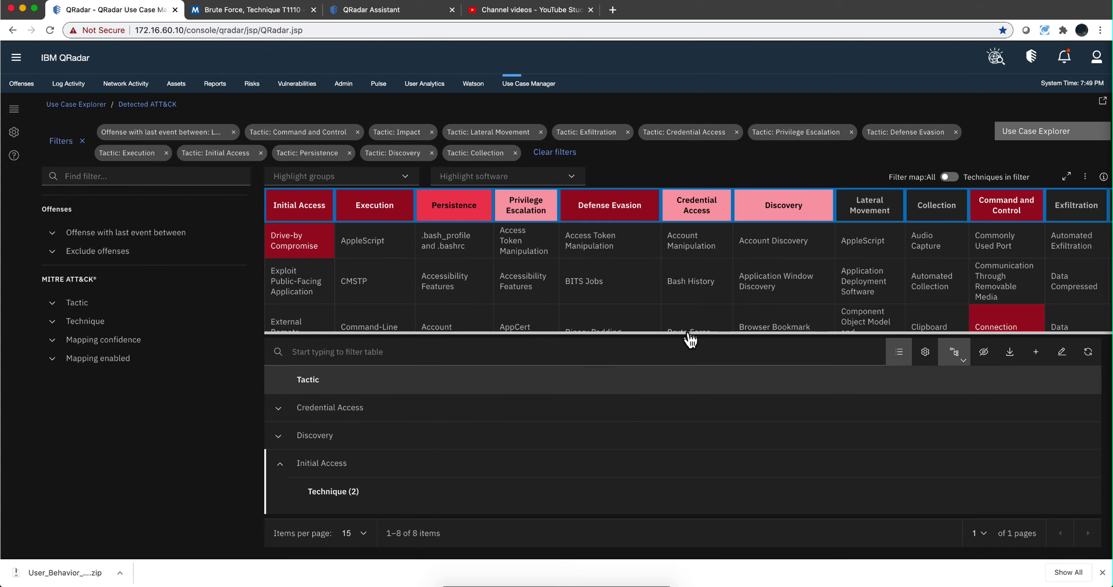
{"action": "left_click_drag", "start_coordinate": [693, 333], "coordinate": [696, 467]}
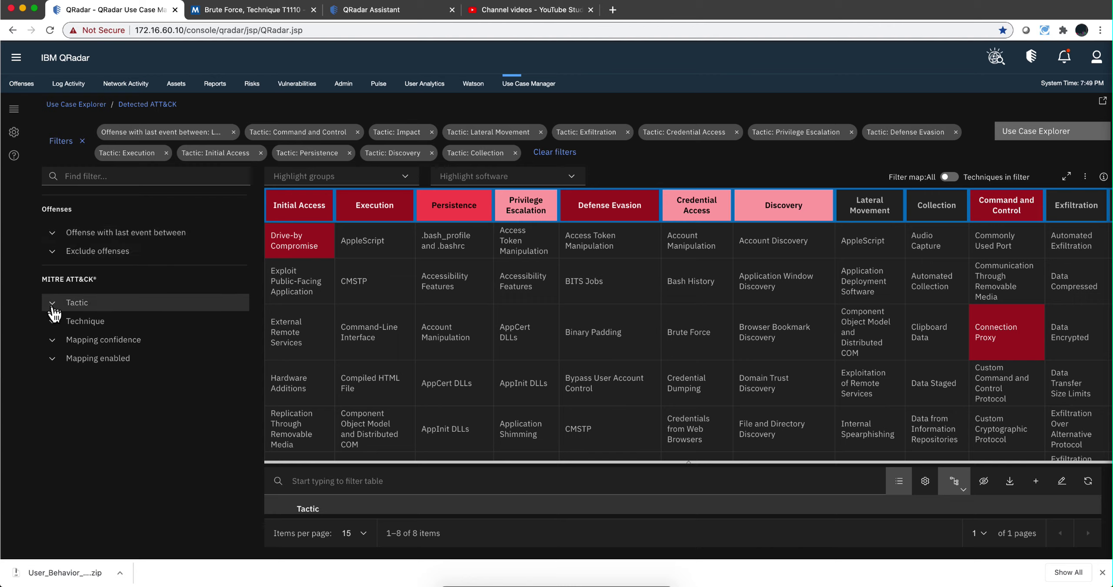
Filter the offenses by last event to a specific interval starting 09/28/2020 and apply the filter
{"action": "left_click", "coordinate": [53, 233]}
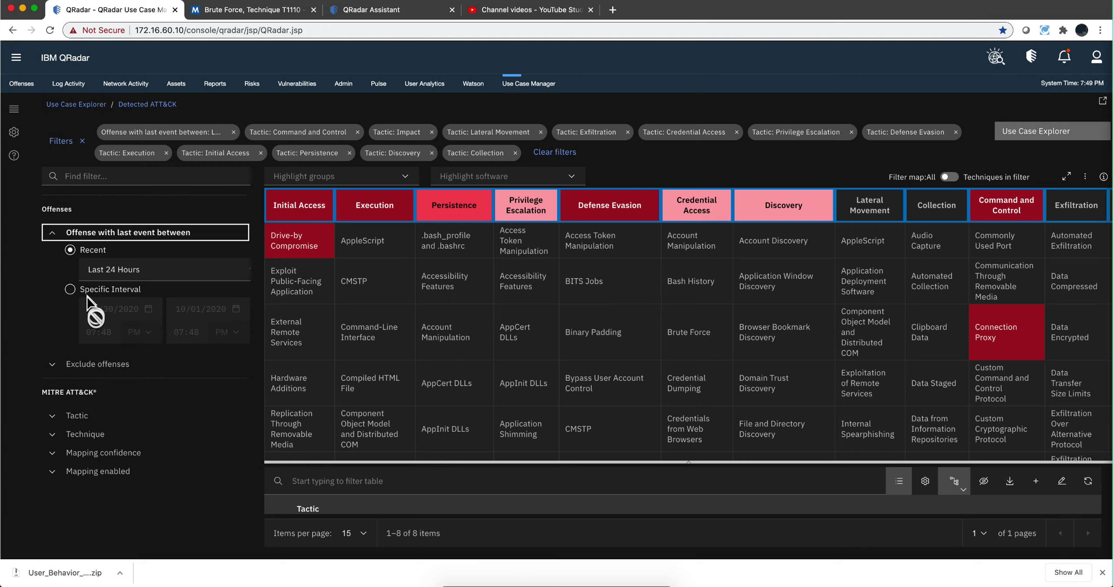
{"action": "left_click", "coordinate": [71, 295]}
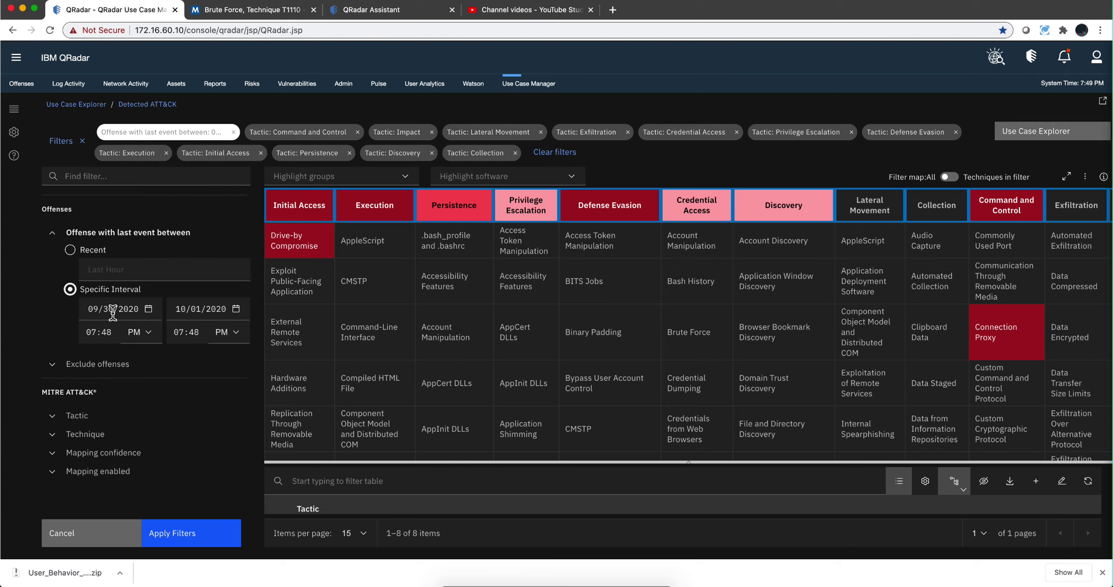
{"action": "left_click", "coordinate": [150, 312]}
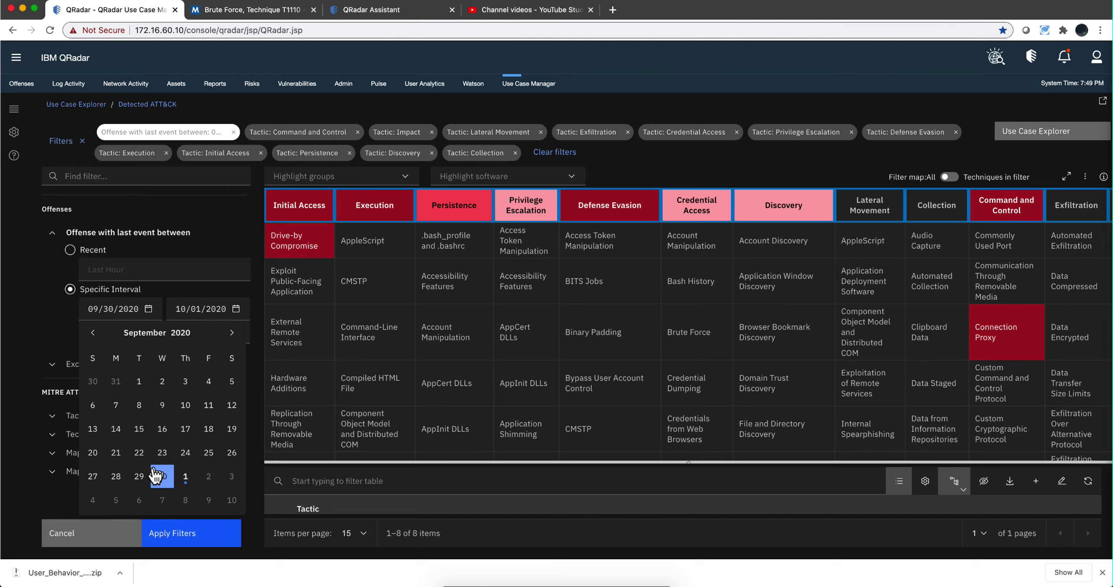
{"action": "left_click", "coordinate": [117, 478]}
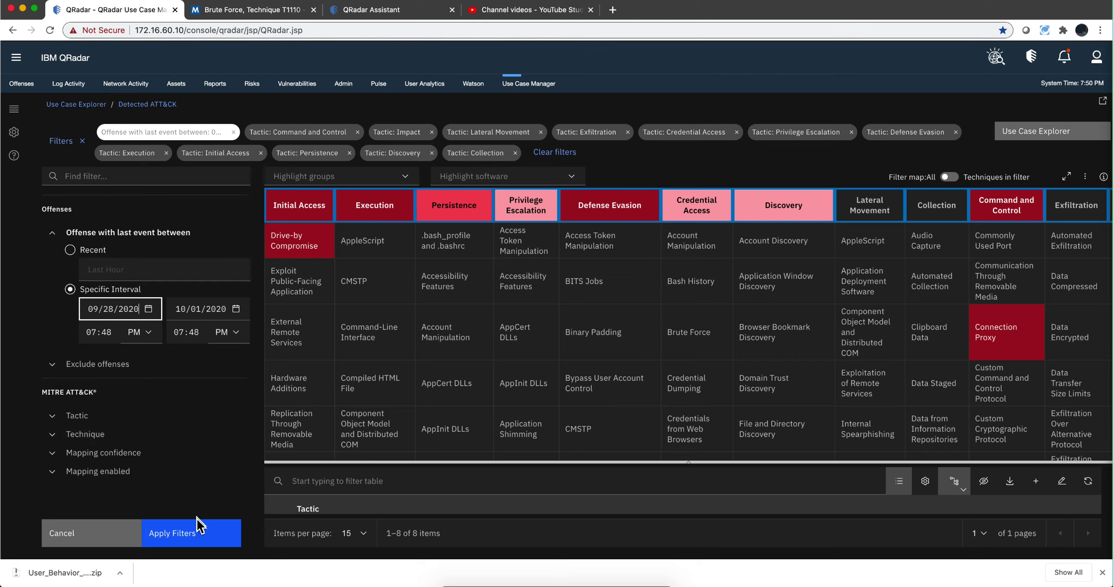
{"action": "left_click", "coordinate": [196, 534]}
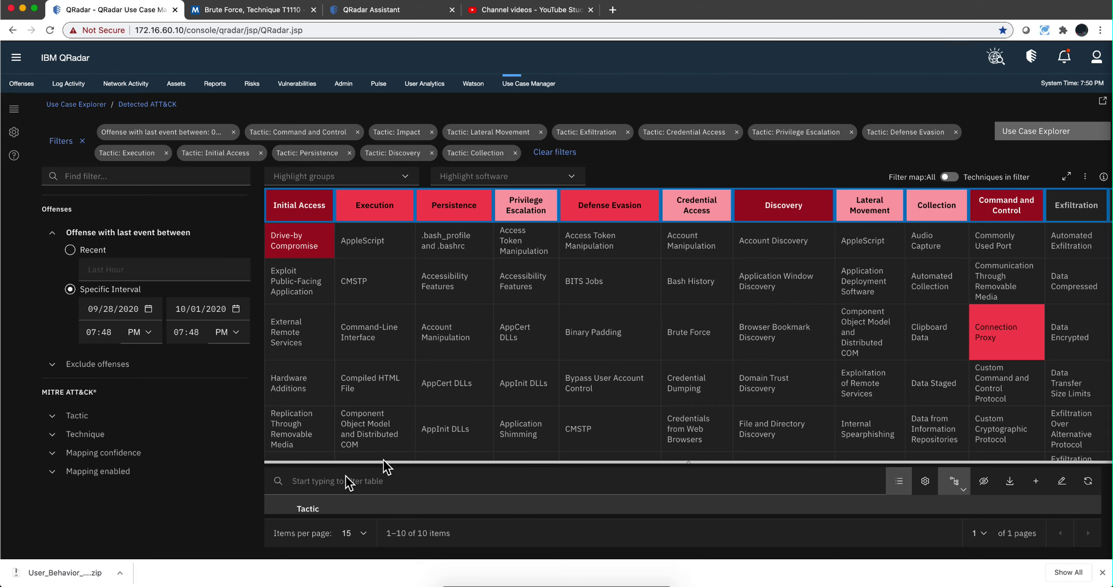
Examine the detected techniques in the filtered ATT&CK map and the options for excluding offenses
{"action": "scroll", "coordinate": [537, 353], "scroll_direction": "down", "scroll_amount": 2}
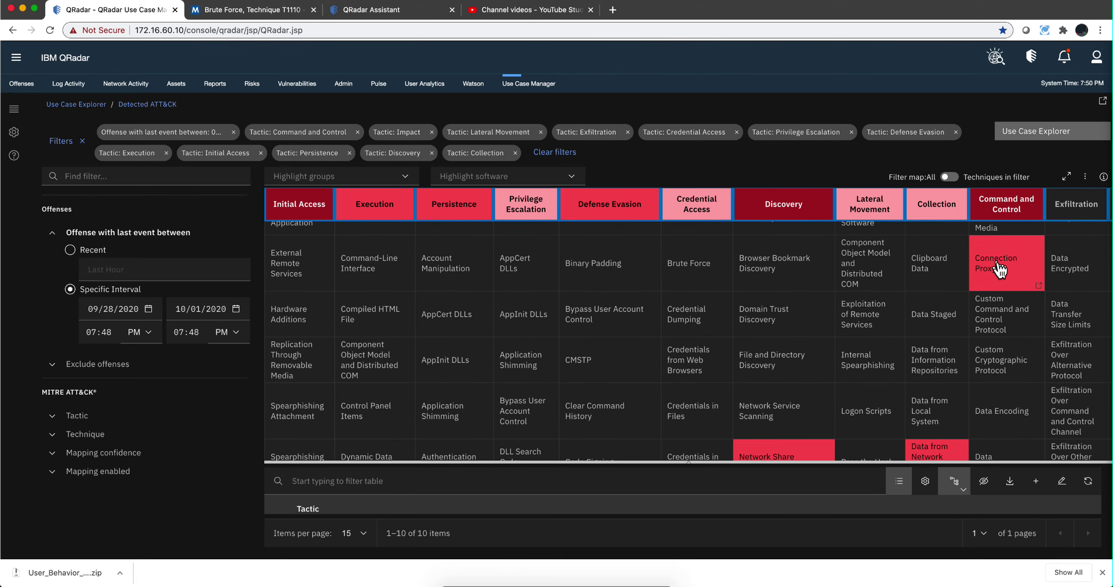
{"action": "scroll", "coordinate": [1000, 269], "scroll_direction": "down", "scroll_amount": 3}
{"action": "scroll", "coordinate": [902, 348], "scroll_direction": "down", "scroll_amount": 5}
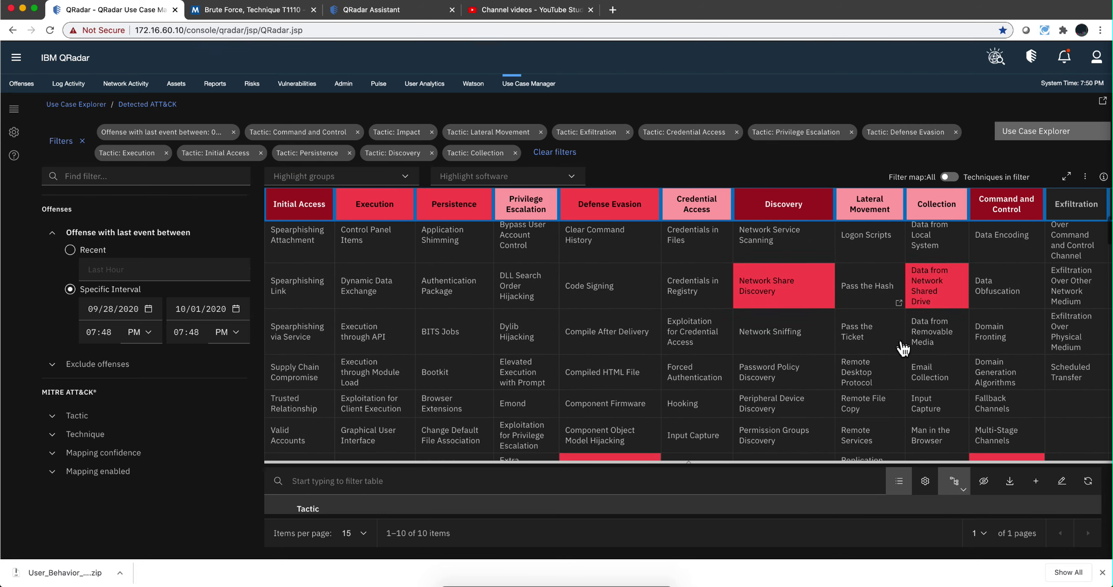
{"action": "scroll", "coordinate": [902, 347], "scroll_direction": "up", "scroll_amount": 10}
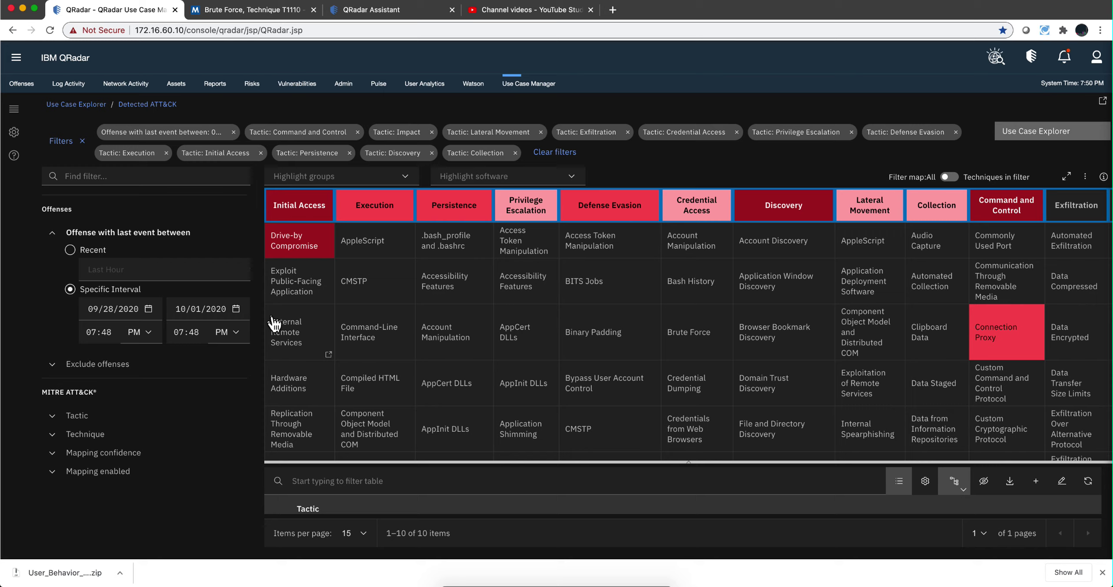
{"action": "left_click", "coordinate": [52, 364]}
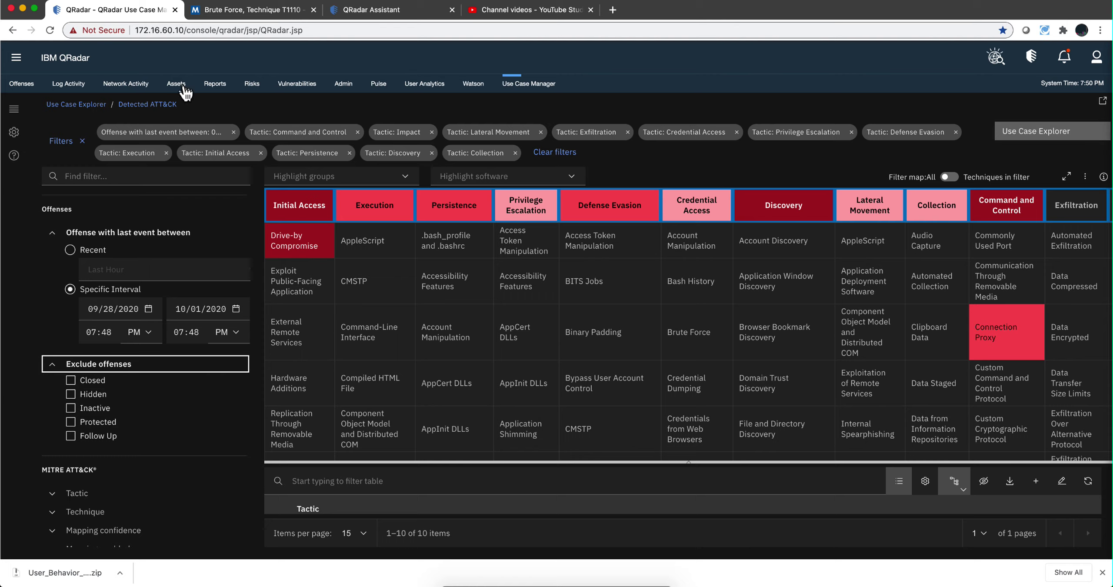
Return to the Use Case Explorer and open the ATT&CK coverage summary and trend
{"action": "left_click", "coordinate": [95, 106]}
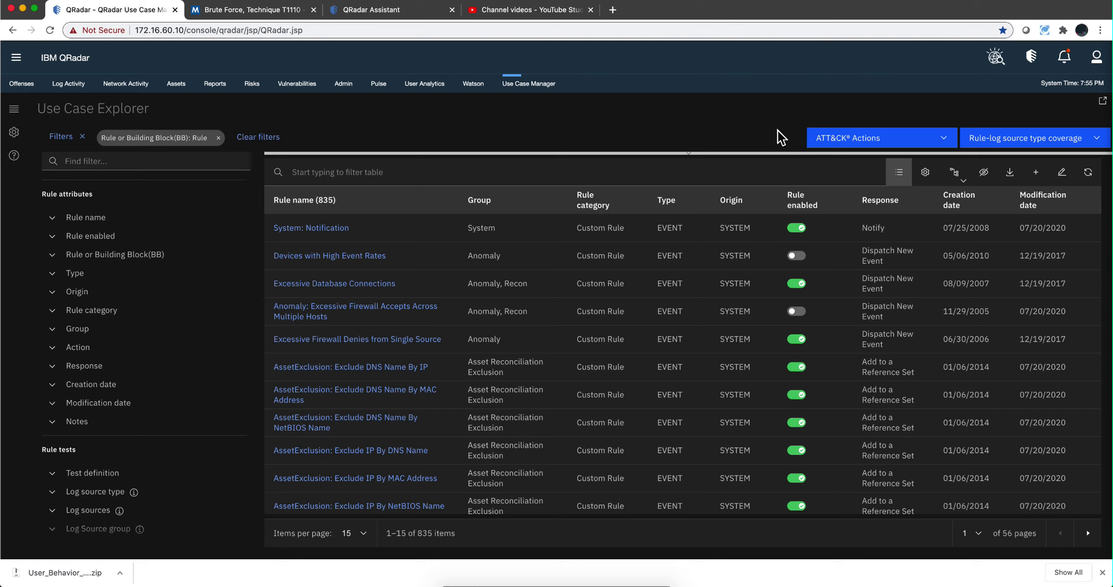
{"action": "left_click", "coordinate": [939, 140]}
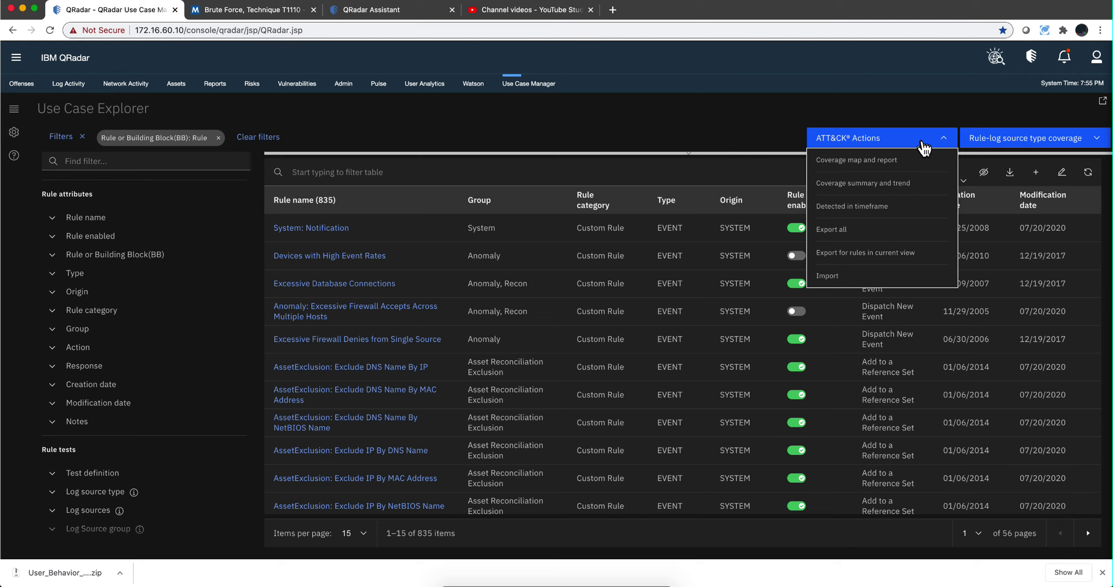
{"action": "left_click", "coordinate": [874, 187]}
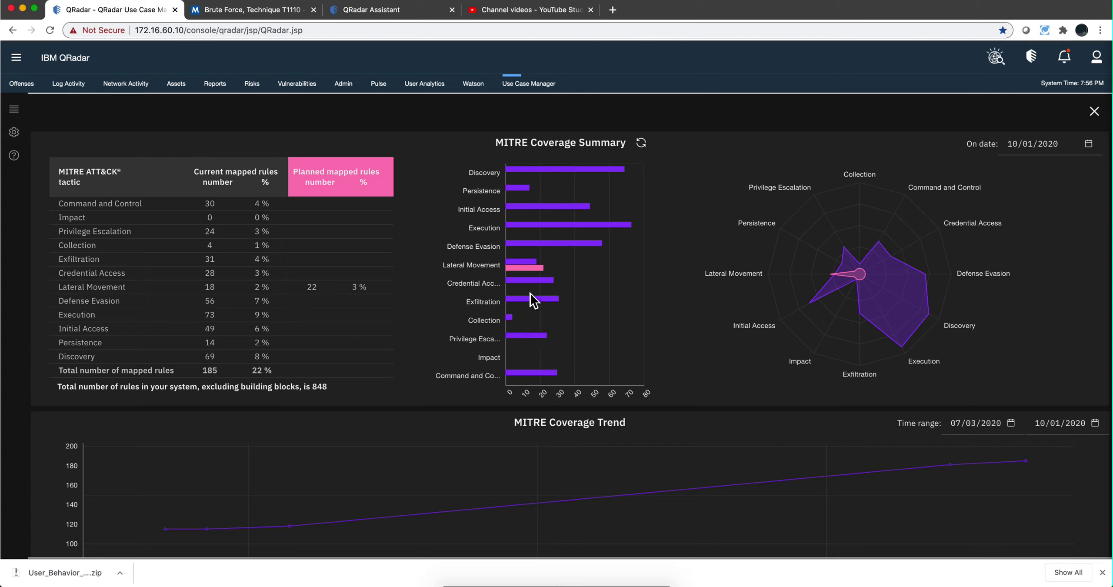
Inspect the current and planned rule values for Defense Evasion, Discovery, Execution, Collection and Impact in the coverage radar chart
{"action": "mouse_move", "coordinate": [908, 268]}
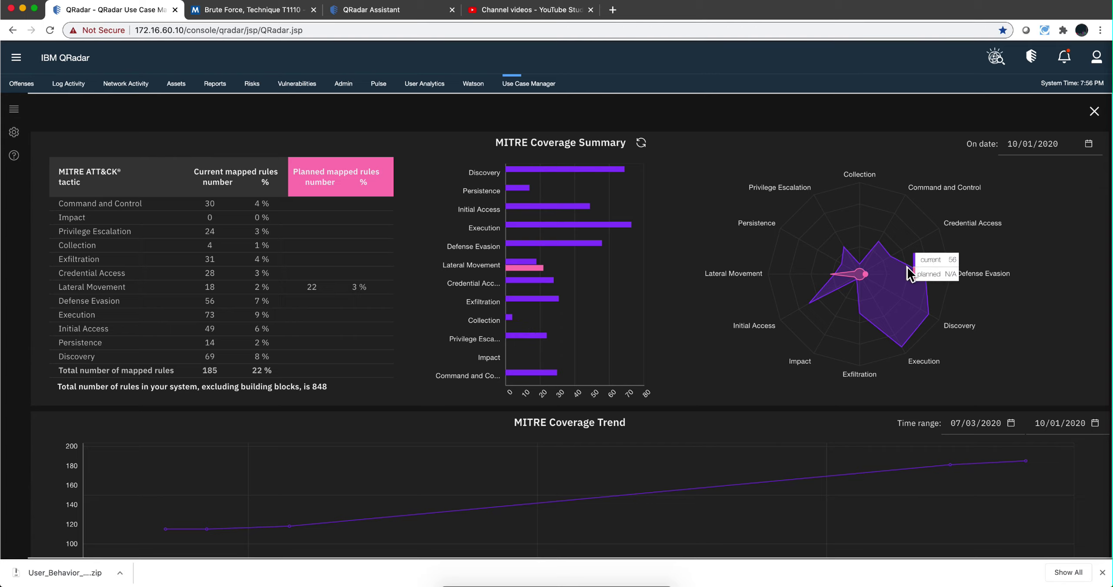
{"action": "mouse_move", "coordinate": [911, 241]}
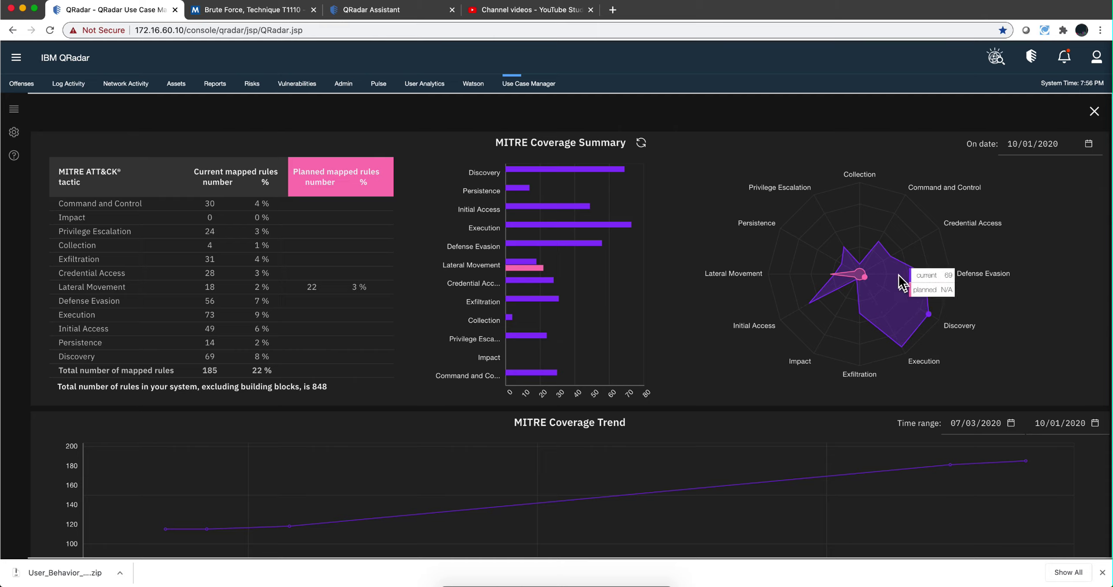
{"action": "mouse_move", "coordinate": [869, 305]}
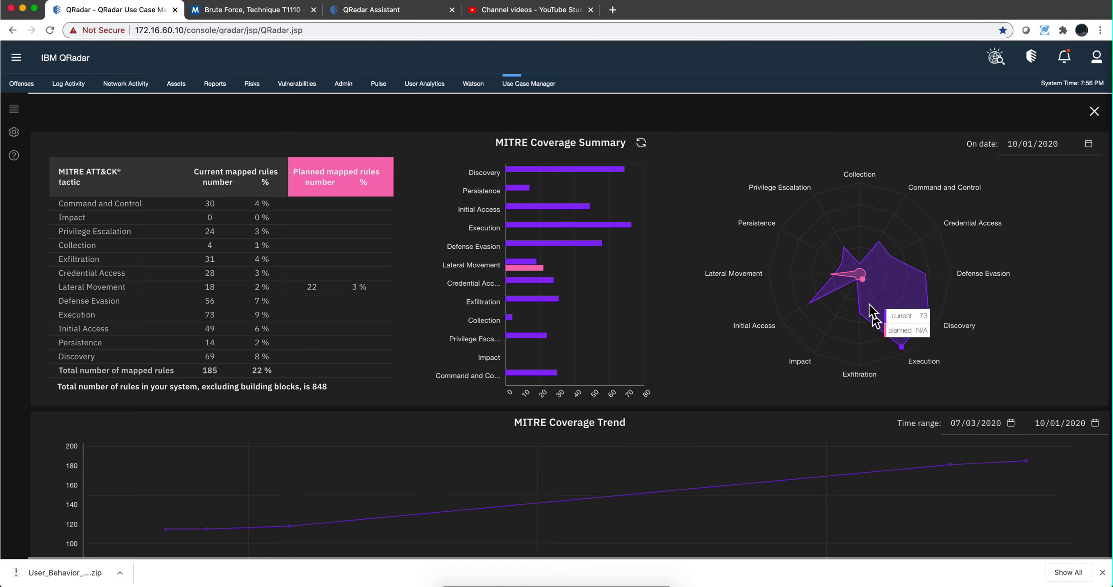
{"action": "mouse_move", "coordinate": [853, 224]}
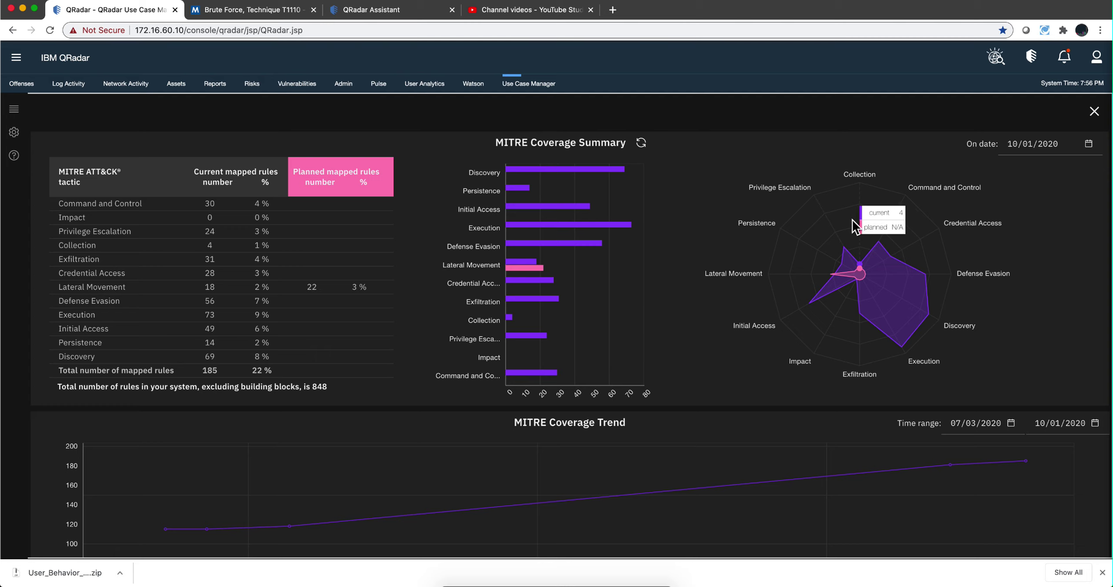
{"action": "mouse_move", "coordinate": [812, 337]}
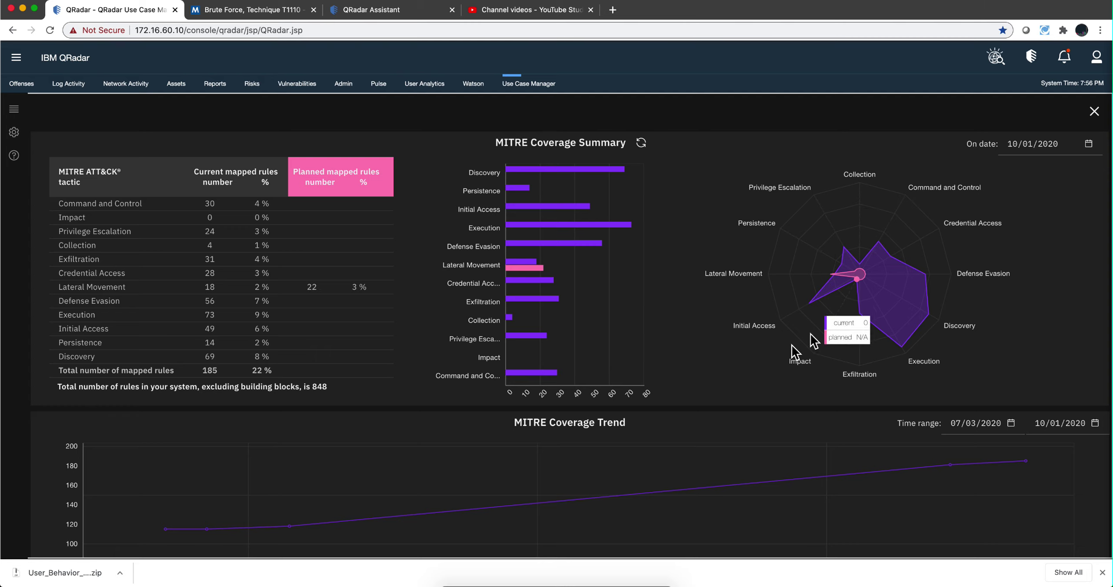
Limit the MITRE Coverage Trend chart to the Command and Control, Impact, Execution and Initial Access tactics
{"action": "scroll", "coordinate": [579, 489], "scroll_direction": "down", "scroll_amount": 3}
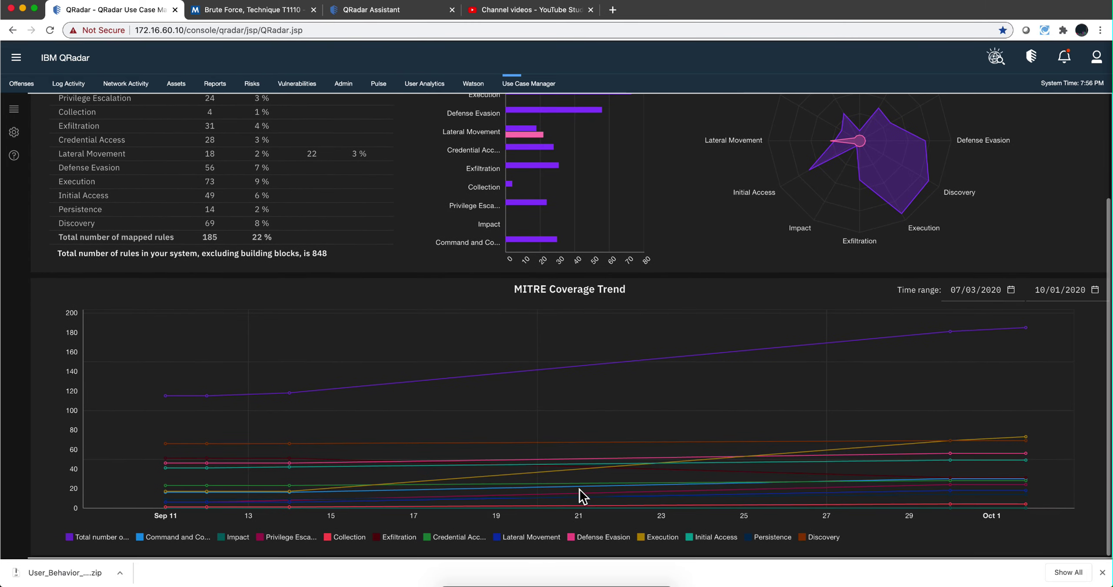
{"action": "scroll", "coordinate": [580, 489], "scroll_direction": "down", "scroll_amount": 1}
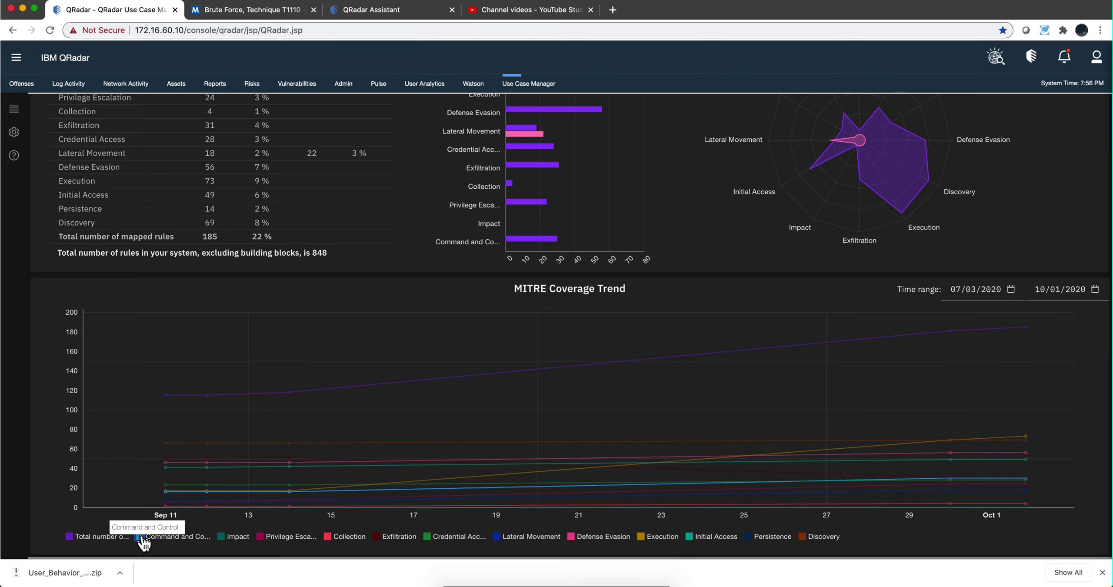
{"action": "left_click", "coordinate": [201, 541]}
{"action": "left_click", "coordinate": [222, 537]}
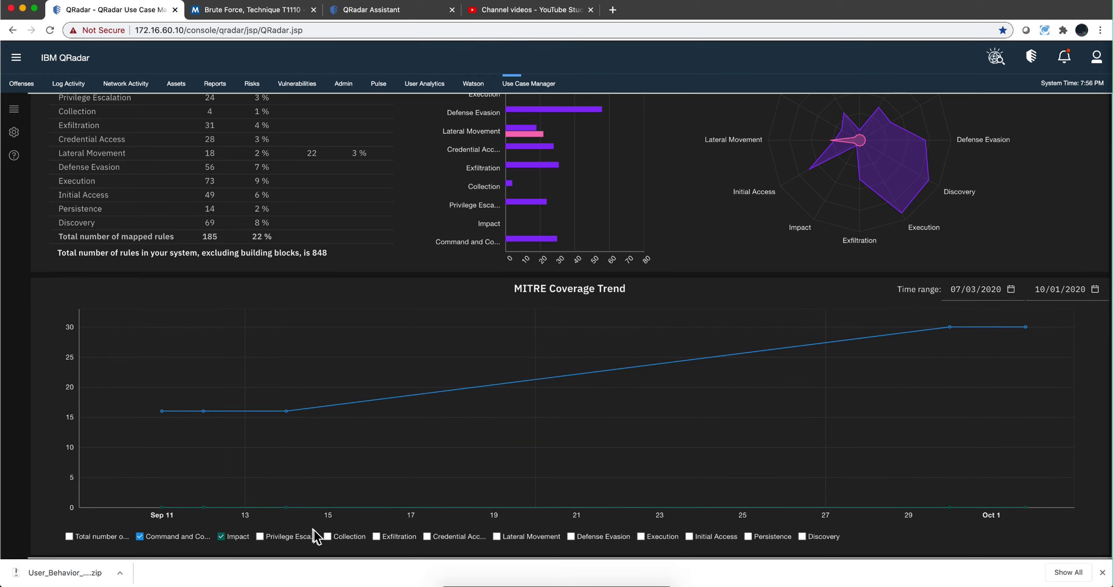
{"action": "left_click", "coordinate": [647, 542]}
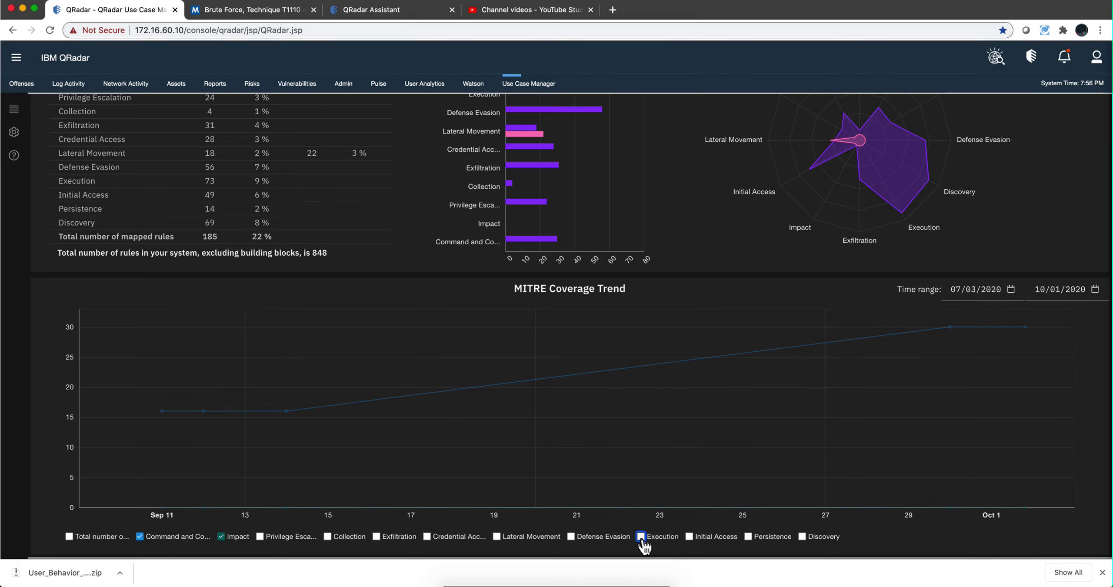
{"action": "left_click", "coordinate": [690, 536]}
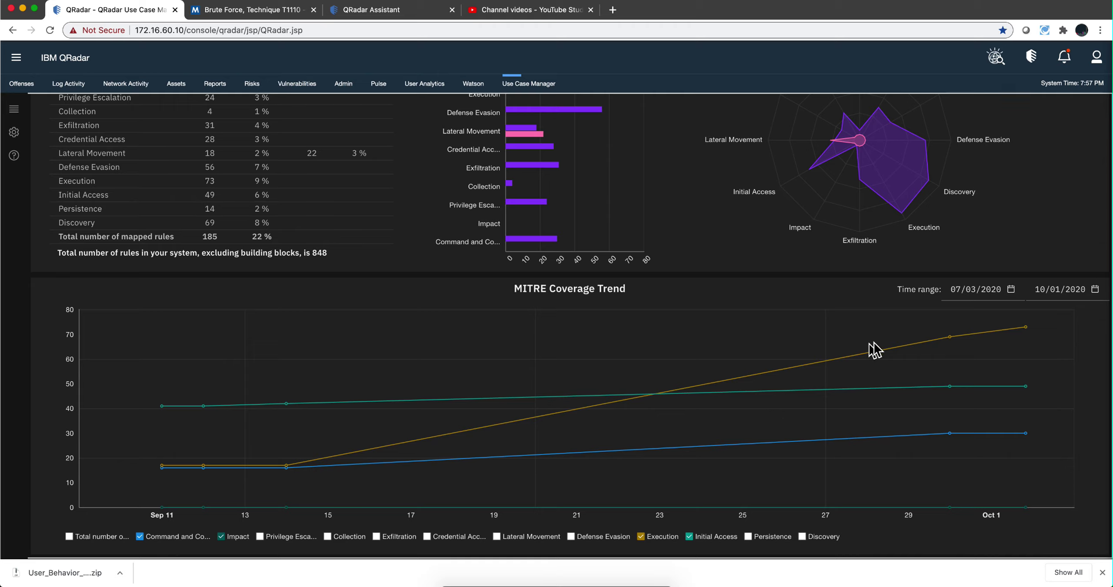
Set the start of the MITRE Coverage Trend time range to 09/27/2020 and review the resulting trend chart
{"action": "left_click", "coordinate": [1012, 291]}
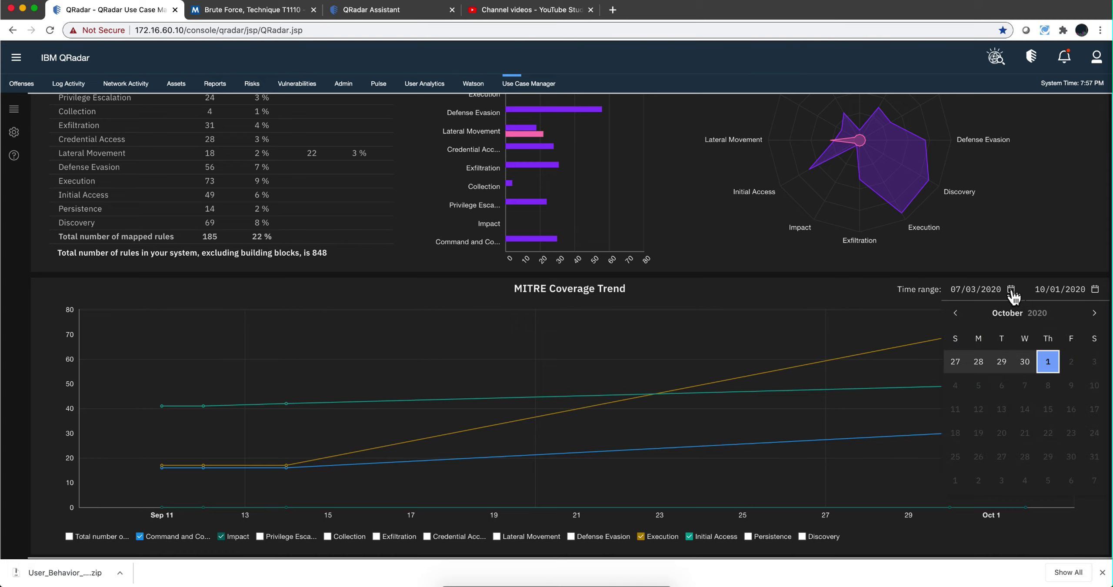
{"action": "left_click", "coordinate": [956, 362]}
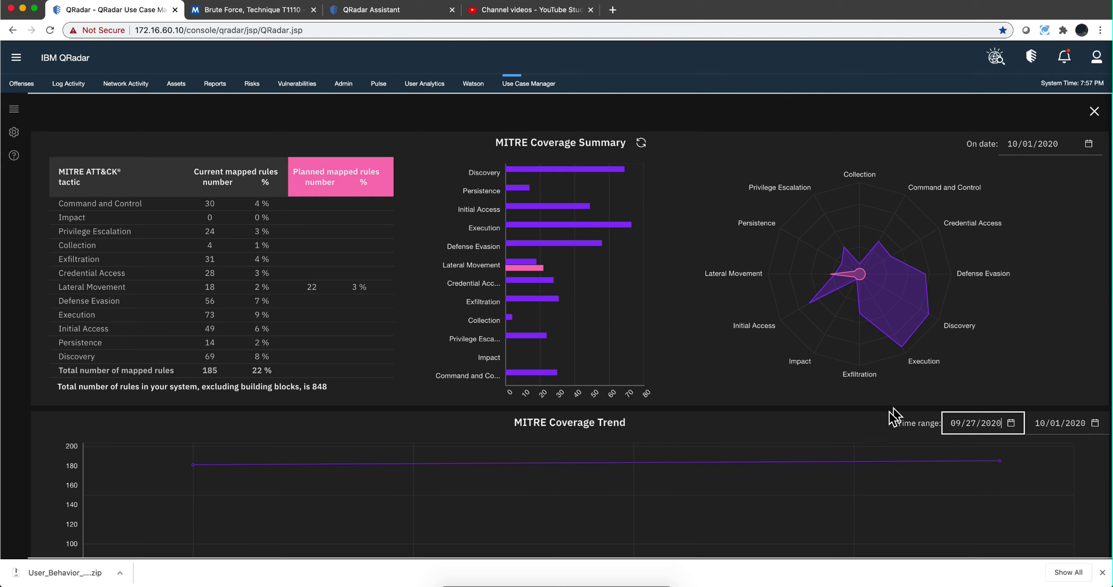
{"action": "scroll", "coordinate": [794, 463], "scroll_direction": "down", "scroll_amount": 3}
{"action": "scroll", "coordinate": [793, 465], "scroll_direction": "down", "scroll_amount": 3}
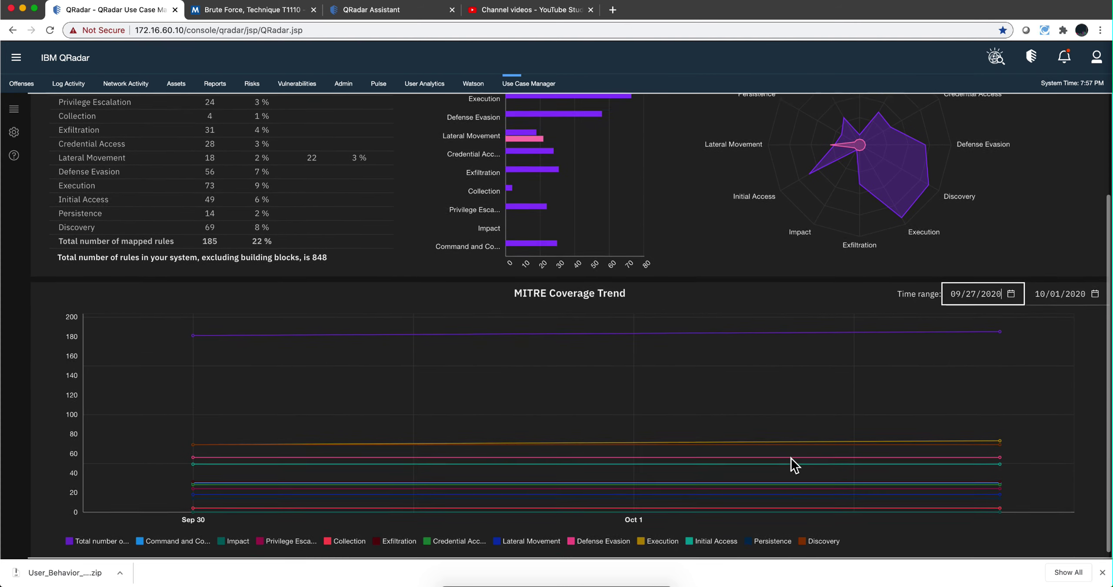
{"action": "scroll", "coordinate": [791, 459], "scroll_direction": "up", "scroll_amount": 4}
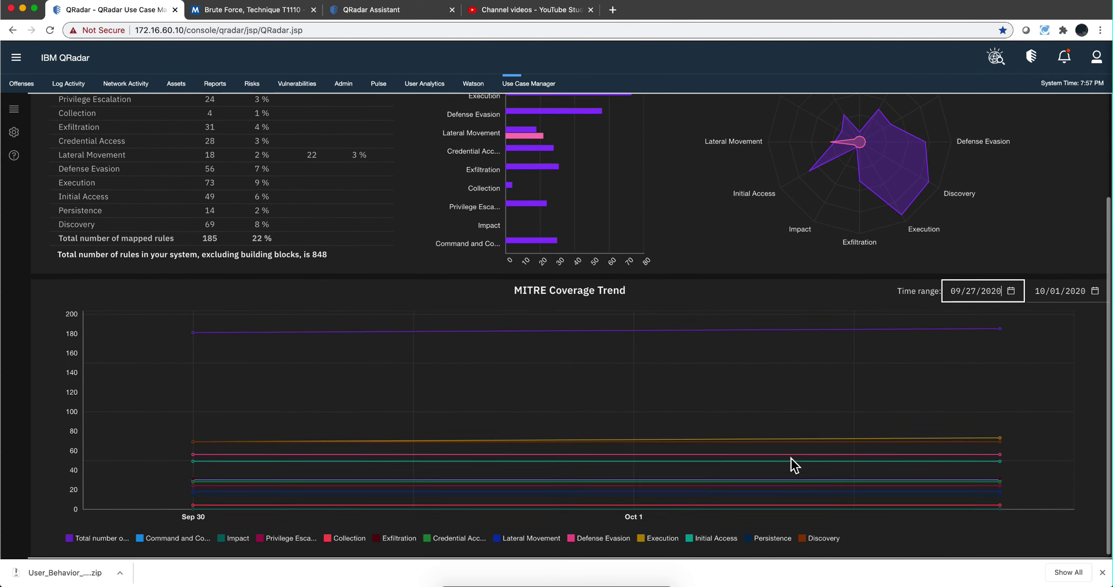
Save 8 as the planned number of mapped rules for the Collection tactic and check the planned coverage in the radar chart
{"action": "scroll", "coordinate": [794, 464], "scroll_direction": "up", "scroll_amount": 2}
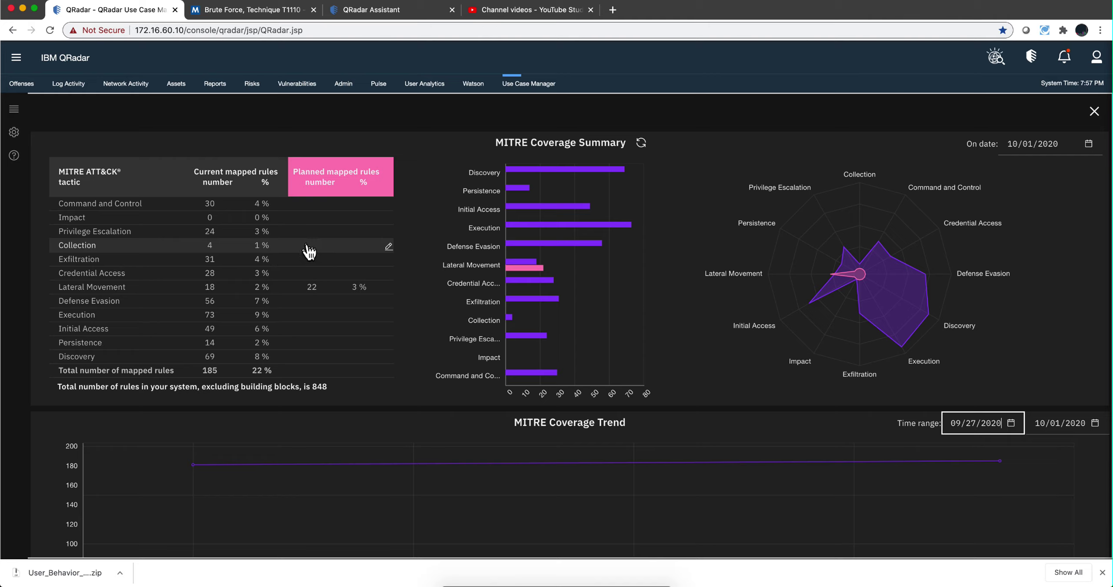
{"action": "left_click", "coordinate": [388, 247]}
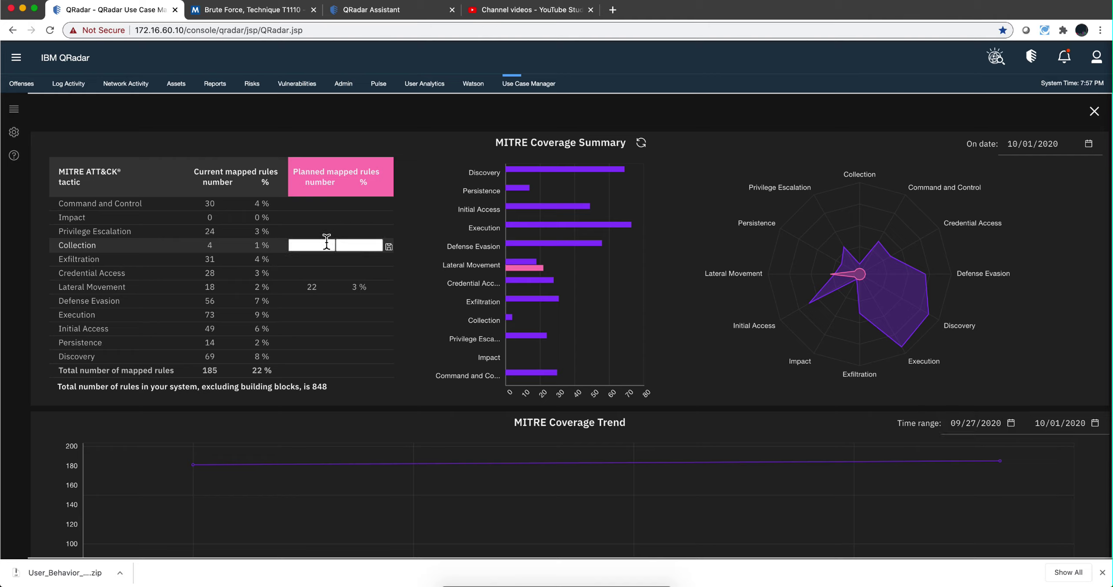
{"action": "left_click", "coordinate": [302, 242]}
{"action": "left_click", "coordinate": [389, 247]}
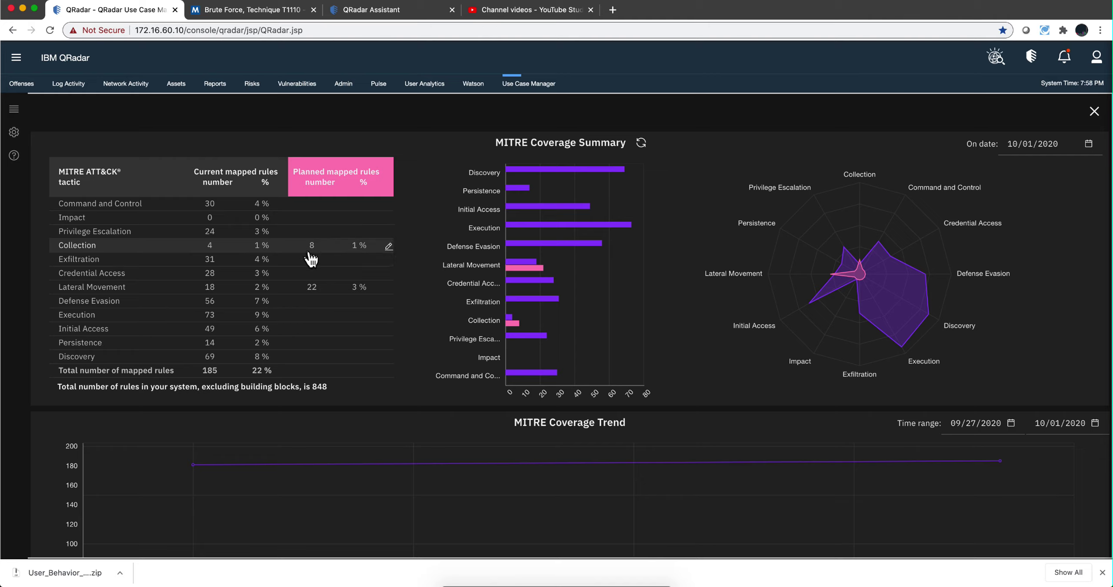
{"action": "mouse_move", "coordinate": [860, 267]}
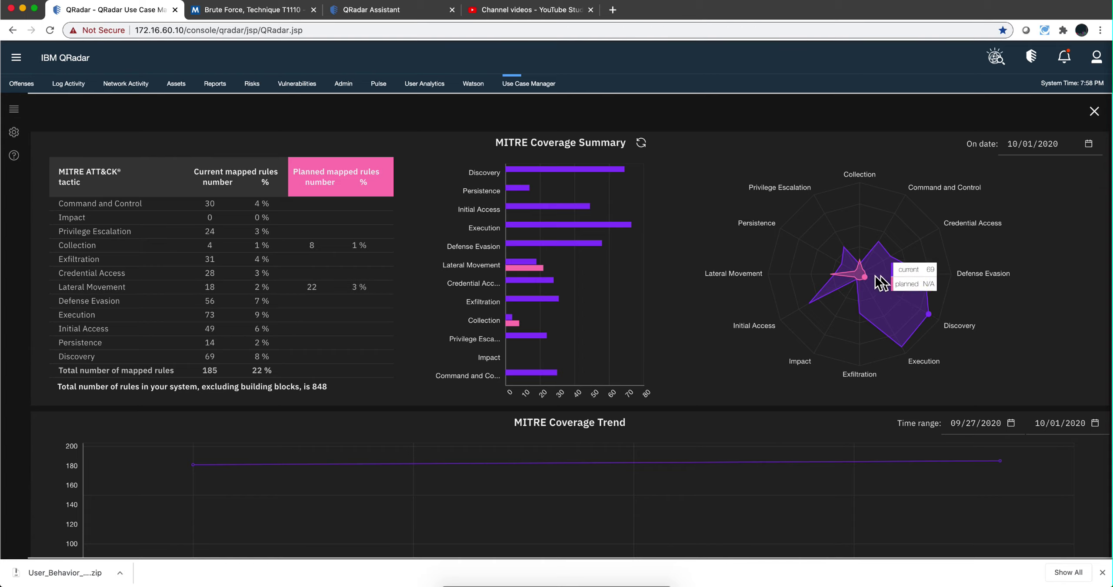
{"action": "mouse_move", "coordinate": [826, 275]}
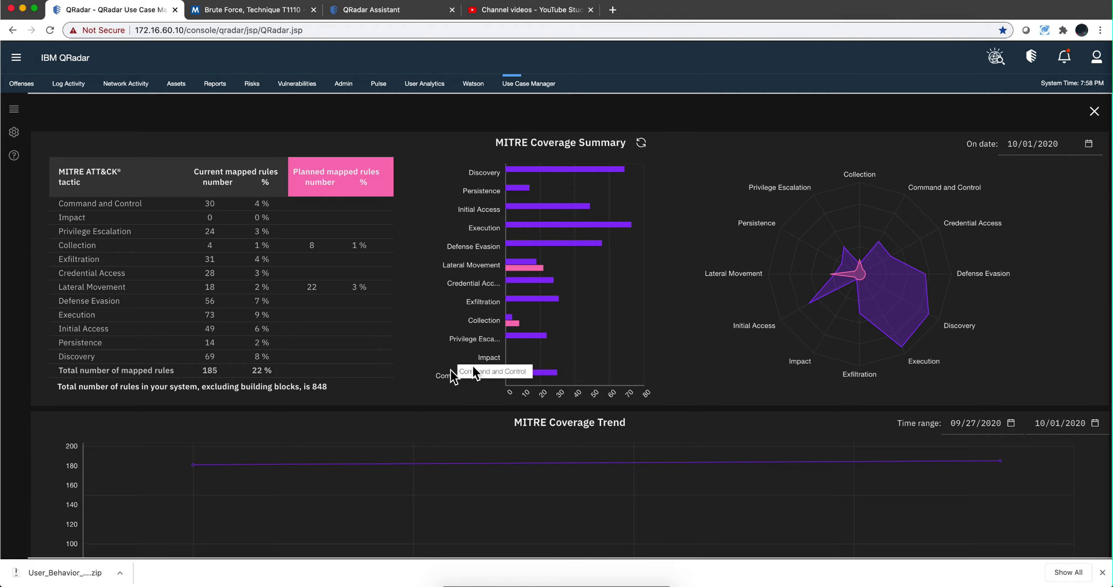
Review the coverage trend again and open the calendar for the MITRE Coverage Summary date
{"action": "scroll", "coordinate": [702, 346], "scroll_direction": "down", "scroll_amount": 3}
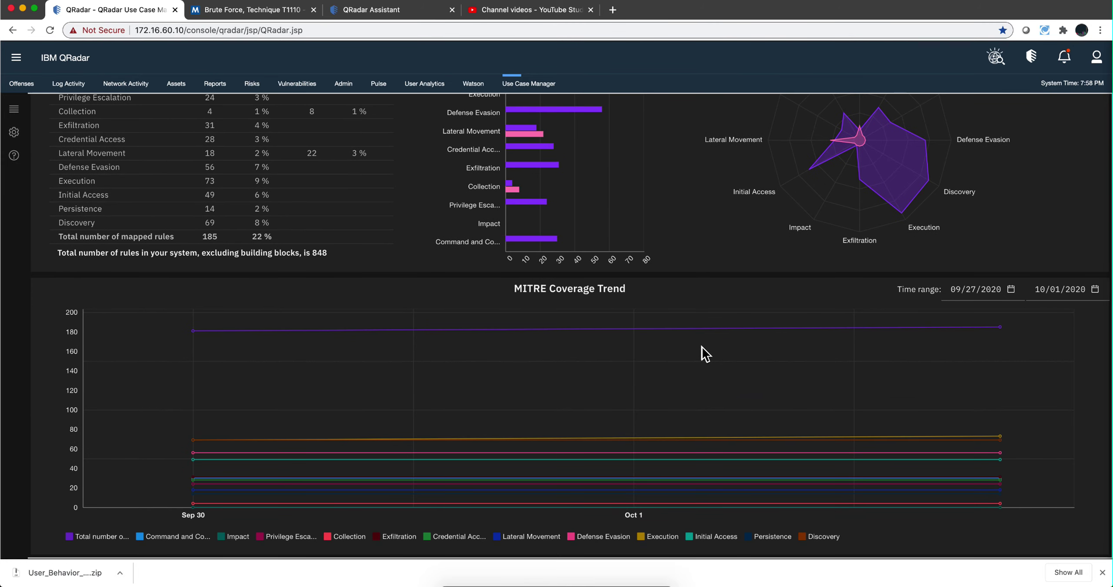
{"action": "scroll", "coordinate": [701, 346], "scroll_direction": "up", "scroll_amount": 3}
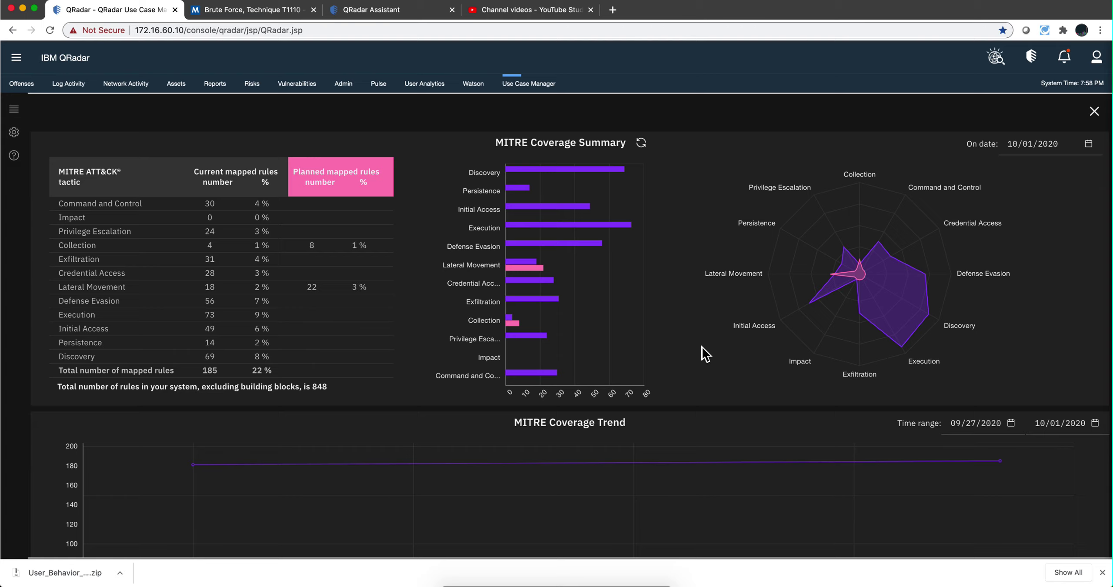
{"action": "left_click", "coordinate": [1089, 145]}
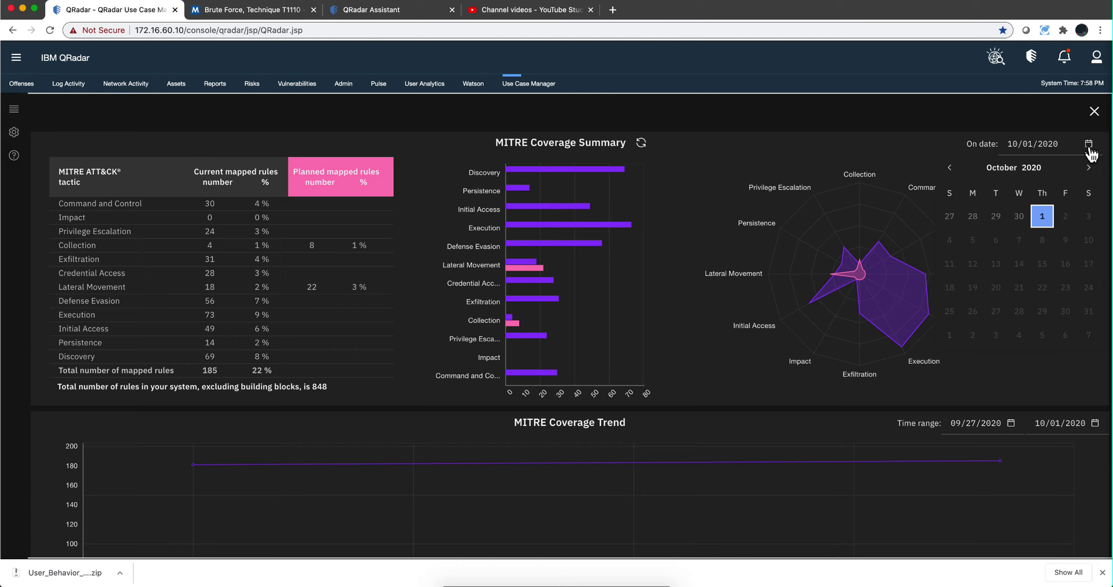